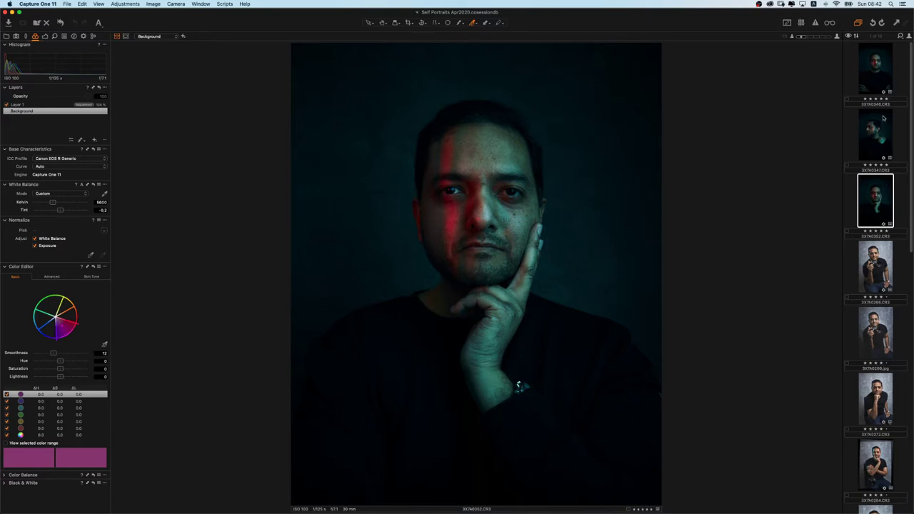
left_click(877, 142)
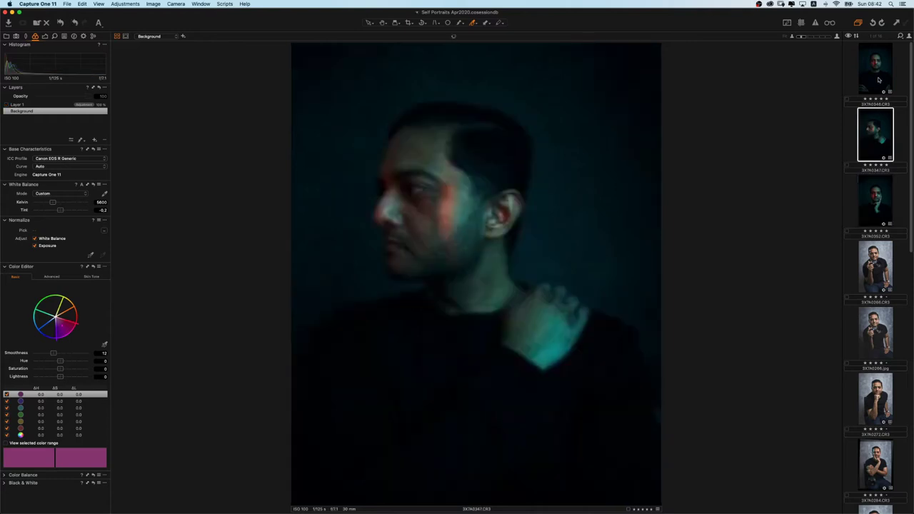
left_click(880, 80)
left_click(881, 136)
left_click(879, 195)
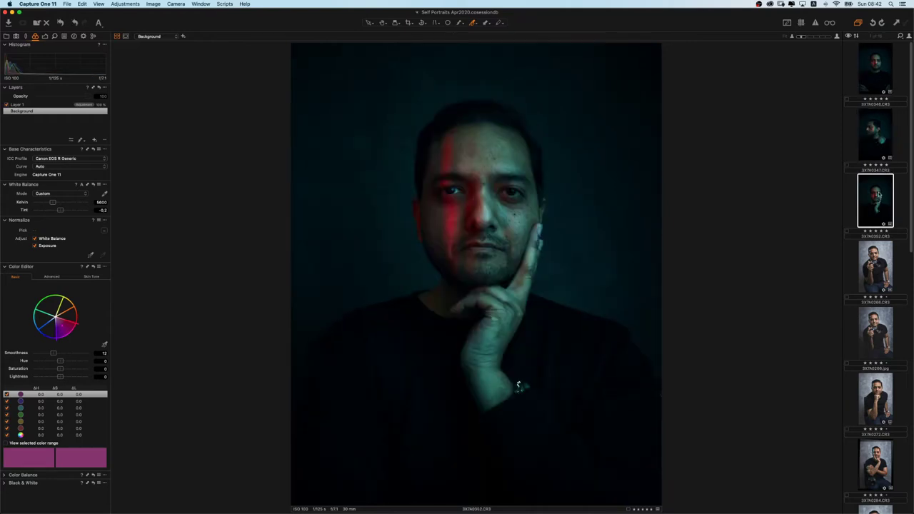
left_click(877, 144)
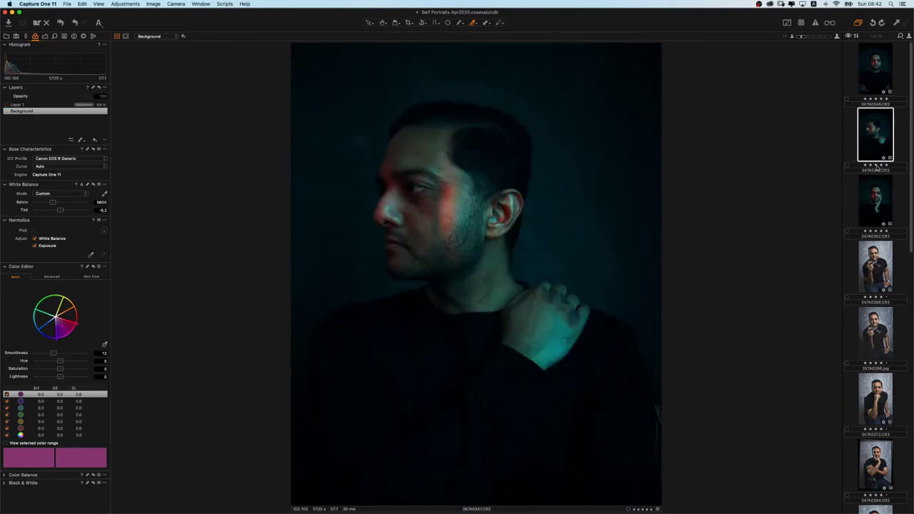
left_click(879, 193)
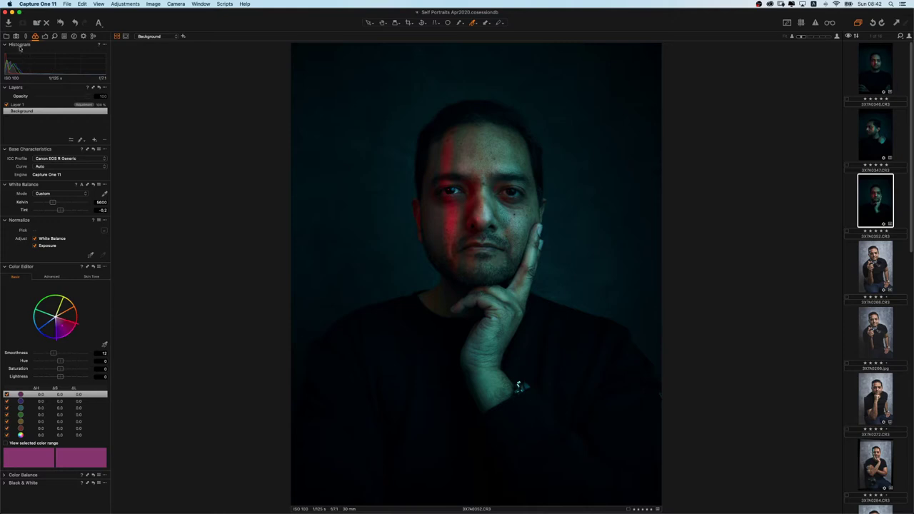
left_click(16, 37)
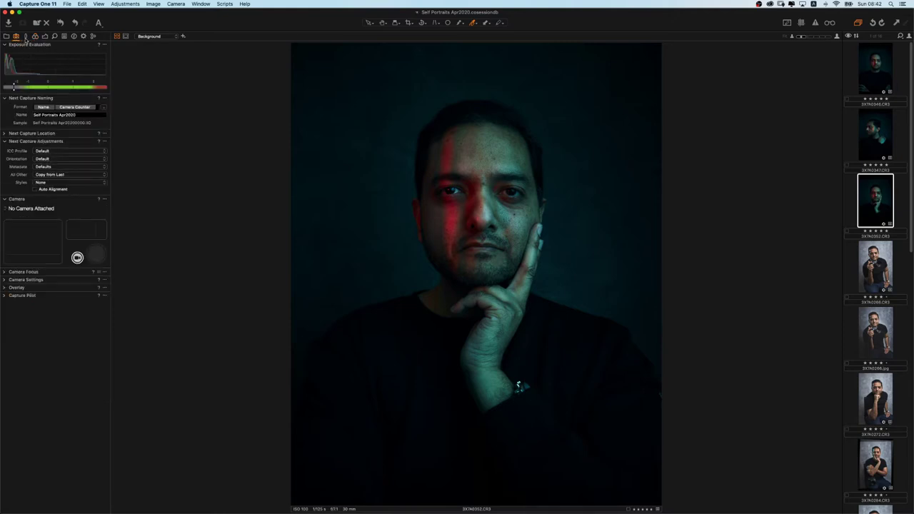
left_click(26, 37)
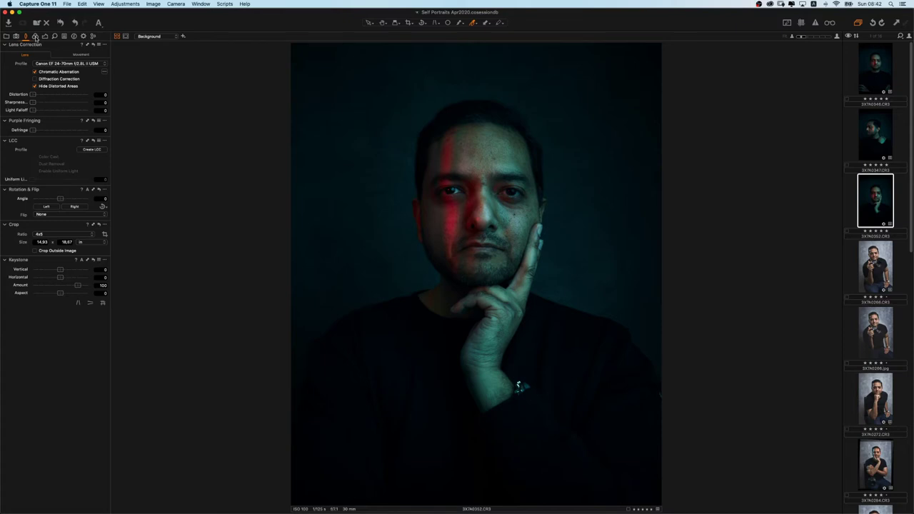
left_click(35, 36)
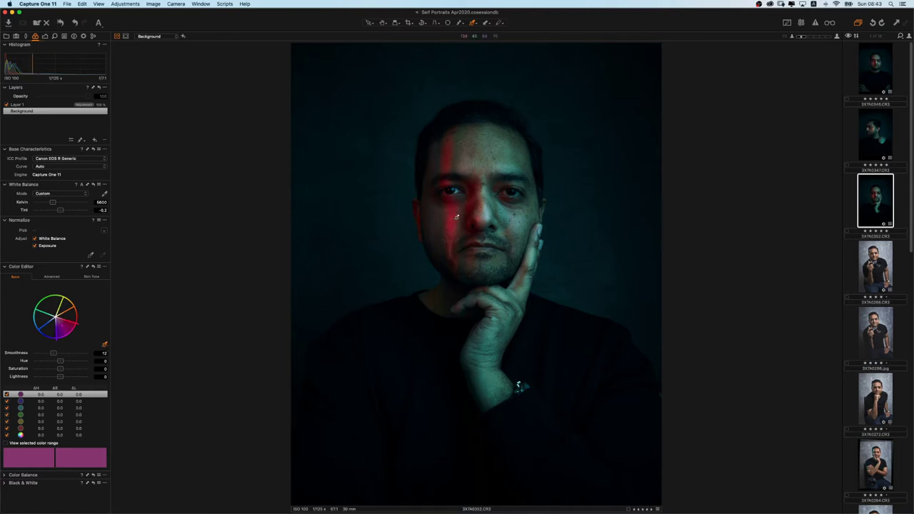
Sample the red light strip, the green forehead tone and the teal cheek tone as colour ranges
left_click(456, 217)
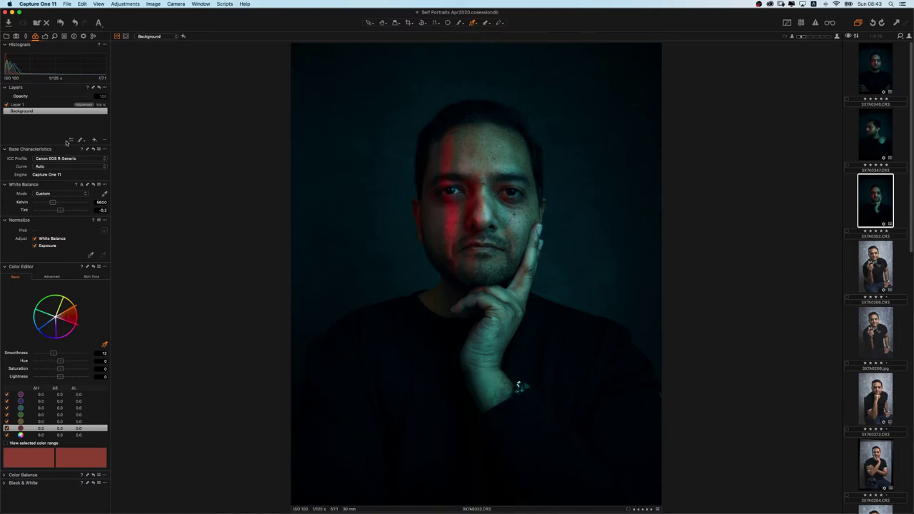
left_click(505, 158)
left_click(522, 223)
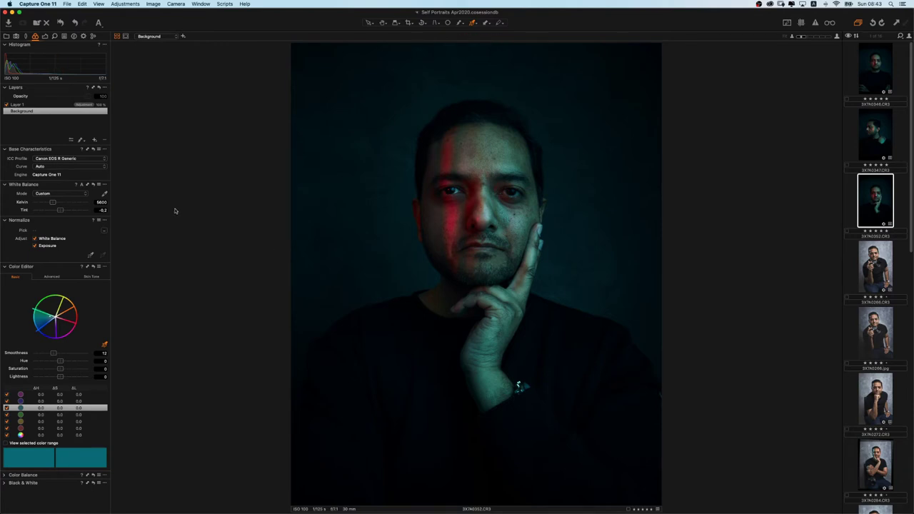
Review Exposure, Levels, Curve and Clarity, then show sharpening (180, 0.8) and noise reduction (50)
left_click(45, 36)
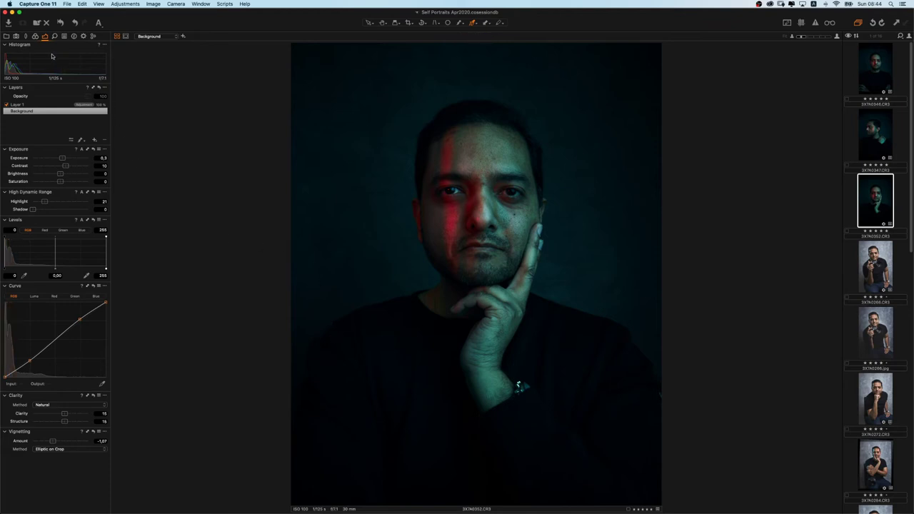
left_click(54, 36)
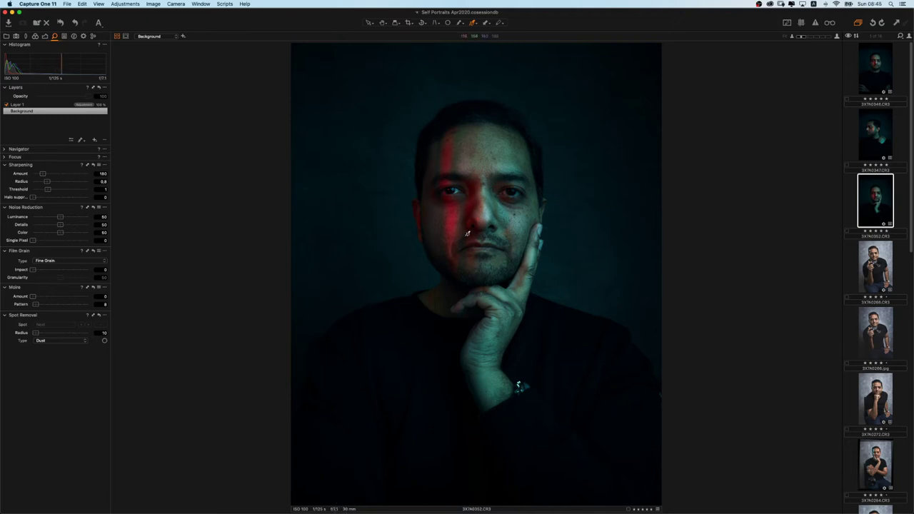
left_click(397, 23)
left_click(452, 190)
left_click_drag(452, 190, 513, 191)
left_click(513, 192)
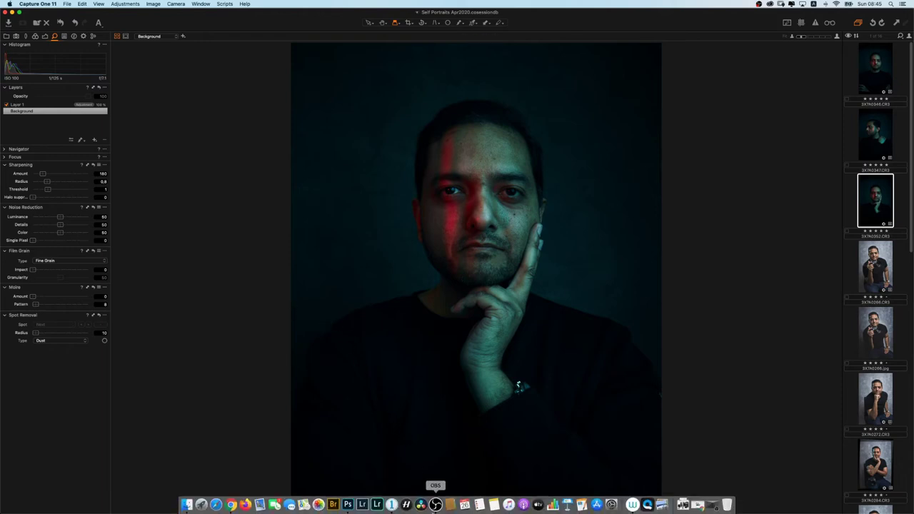
In Photoshop, hide the Add Noise through Desaturation layers and the Frequency Separation 8bit group
left_click(348, 506)
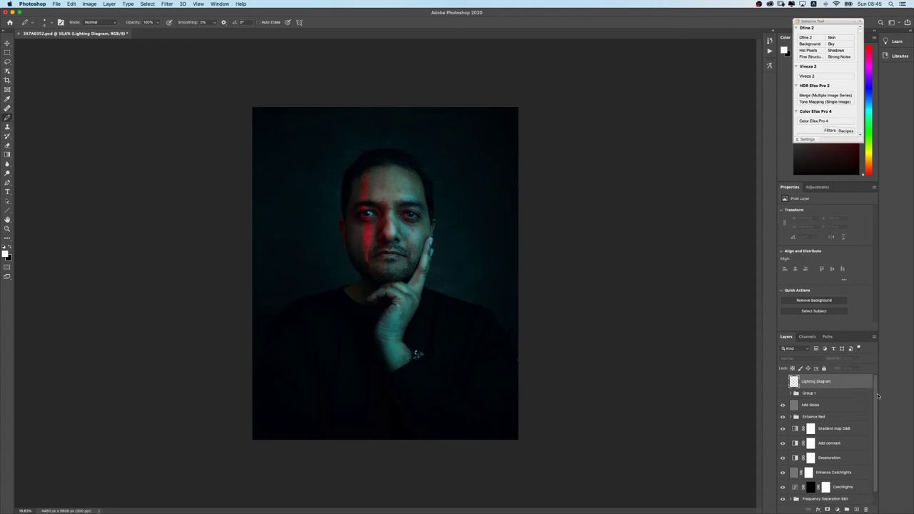
left_click_drag(878, 404, 877, 427)
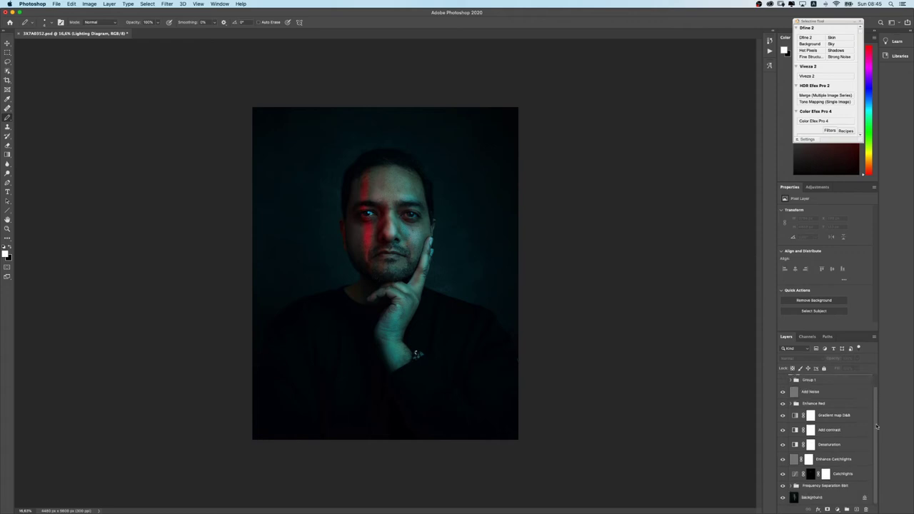
scroll(877, 404, "up", 1)
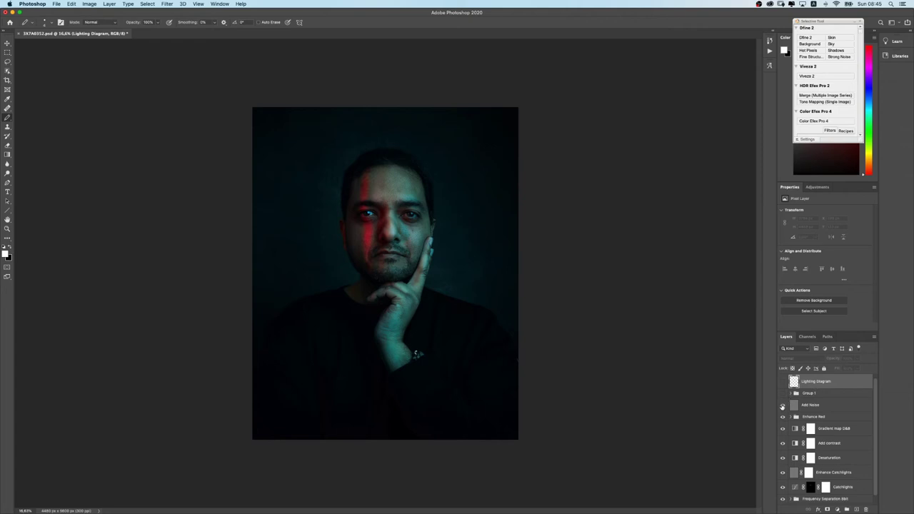
left_click_drag(783, 405, 784, 491)
scroll(877, 461, "down", 1)
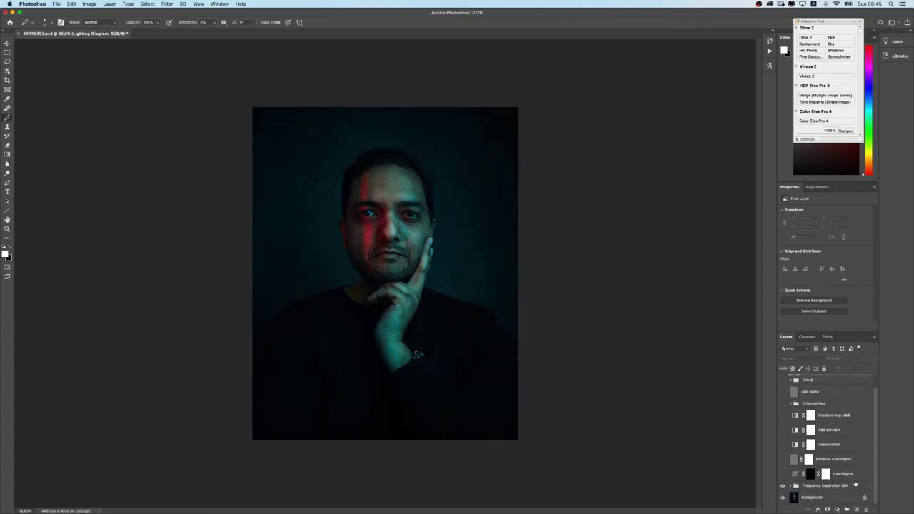
left_click(783, 486)
Turn Frequency Separation 8bit, Catchlights, Enhance Catchlights and Desaturation back on, switching to the Brush
left_click(783, 486)
left_click(796, 486)
left_click_drag(876, 457, 880, 477)
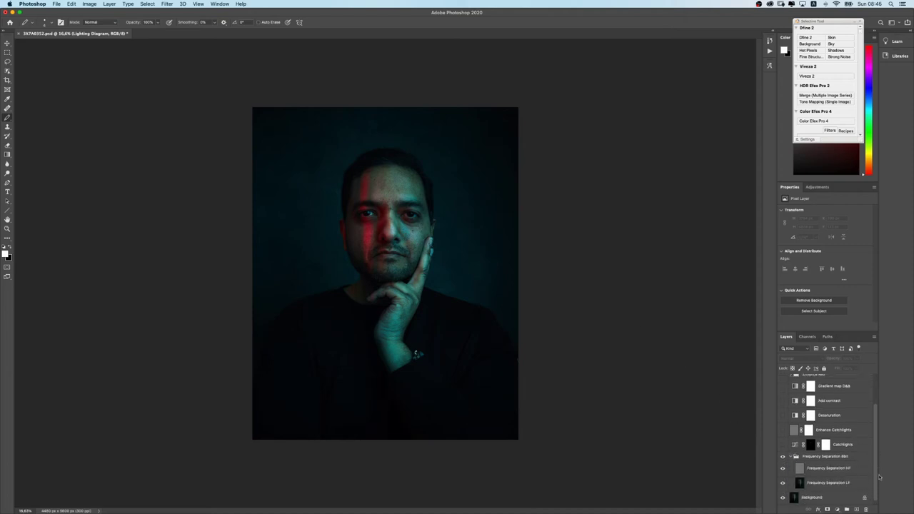
left_click(783, 445)
key("shift+b")
left_click(783, 431)
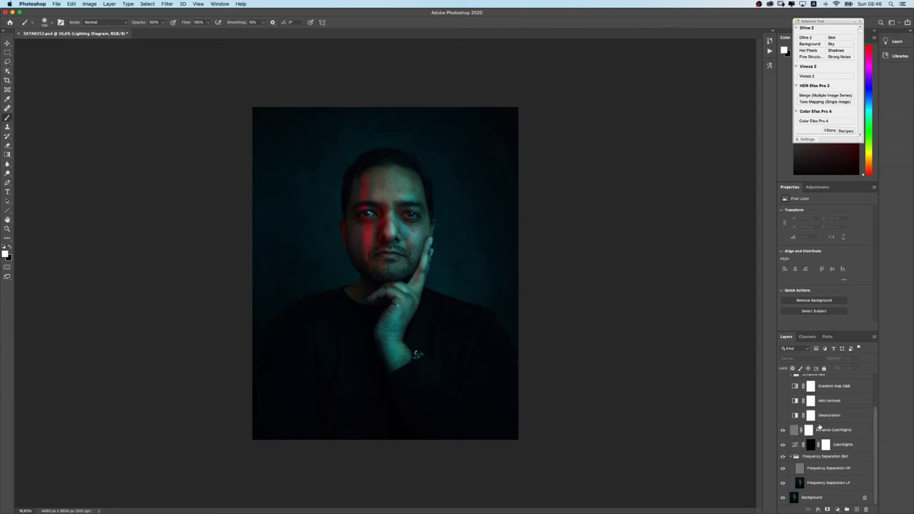
left_click(783, 416)
Turn on the Add contrast layer, view its Black & White settings, then show the Adjustments panel
left_click(782, 401)
left_click(831, 404)
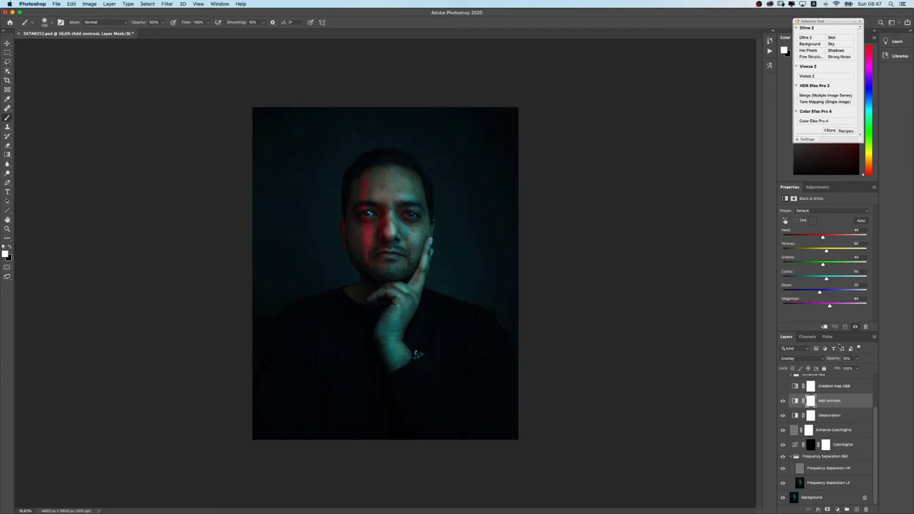
left_click(820, 187)
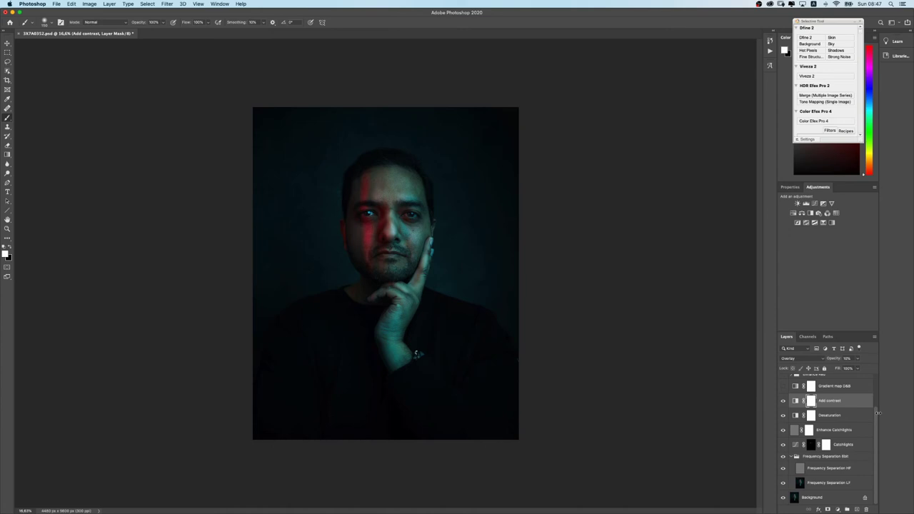
scroll(877, 417, "up", 1)
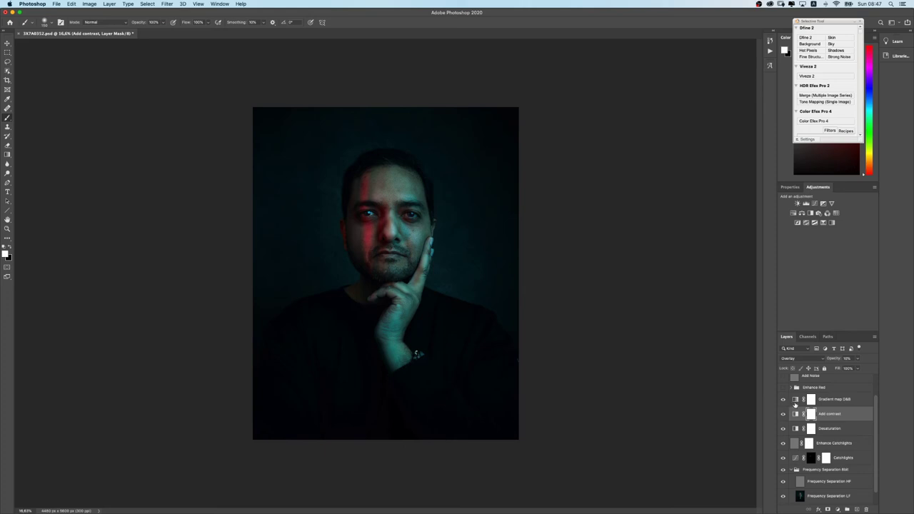
Inspect the Gradient map B&W layer's black-to-white gradient in the Gradient Editor and close it with OK
left_click(847, 399)
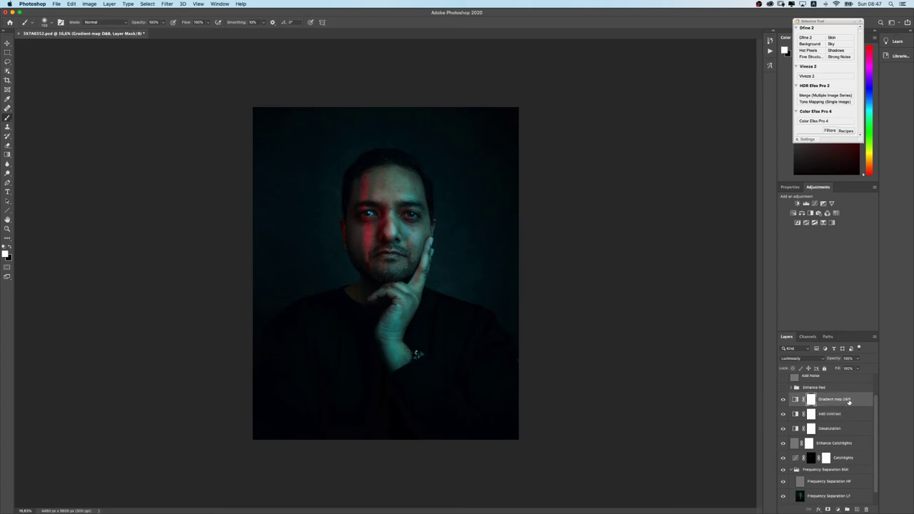
left_click(796, 401)
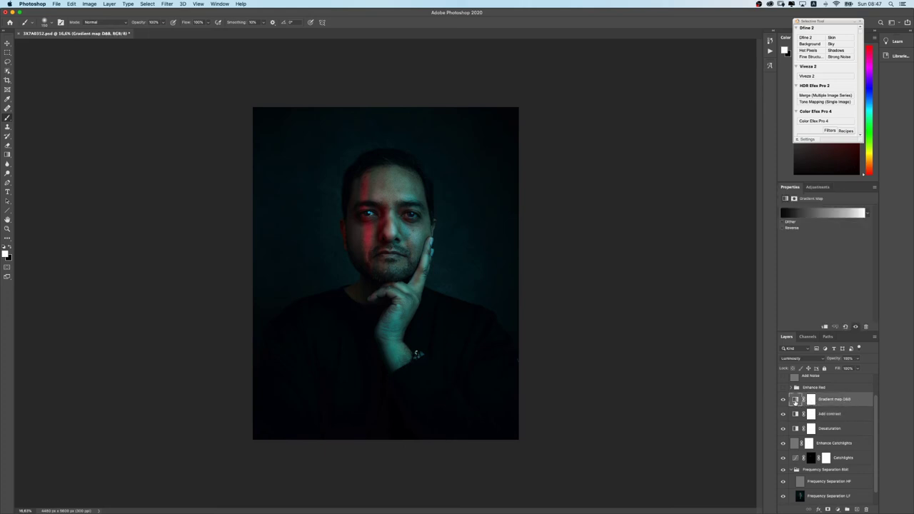
left_click(825, 213)
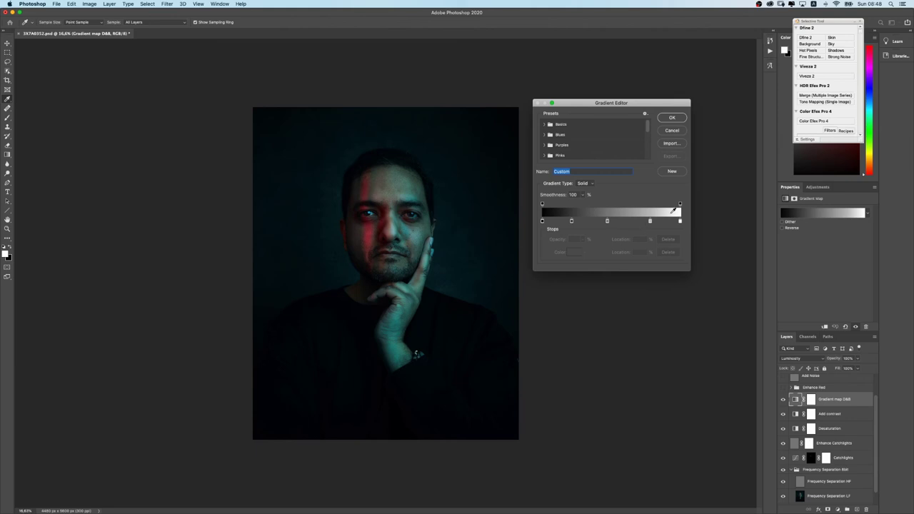
left_click(674, 120)
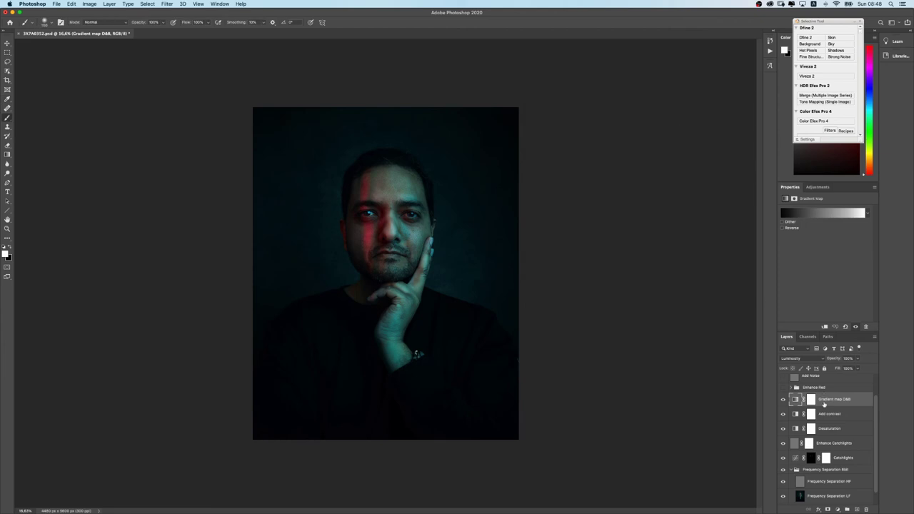
Expand the Enhance Red group and show Enhance Red's Selective Color Reds settings (Black +20)
scroll(879, 407, "up", 2)
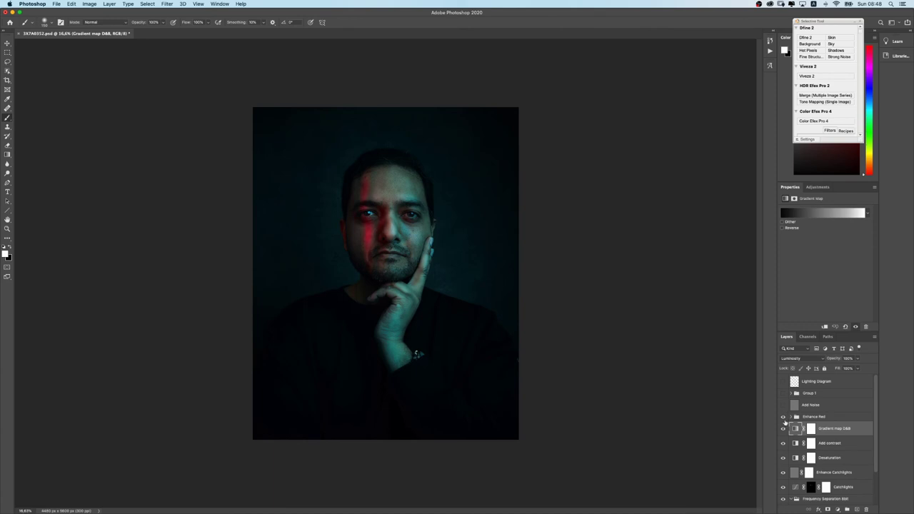
left_click(792, 417)
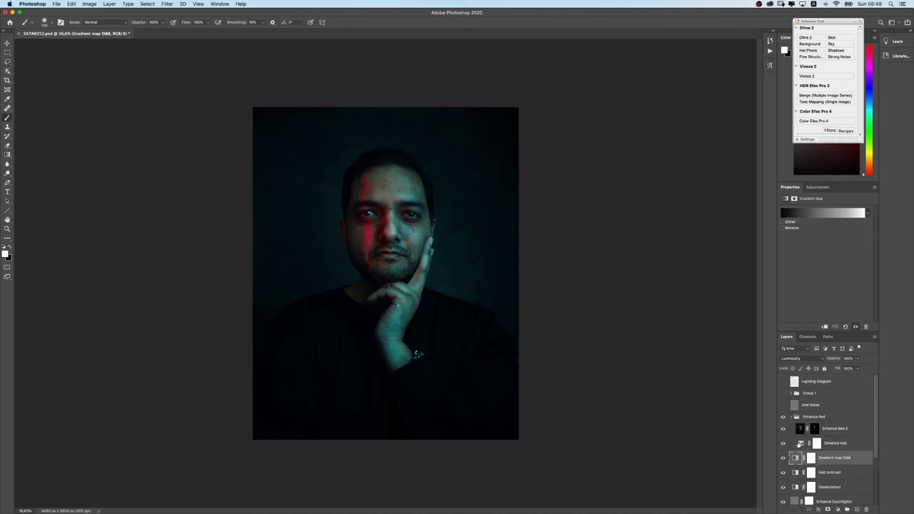
left_click(842, 444)
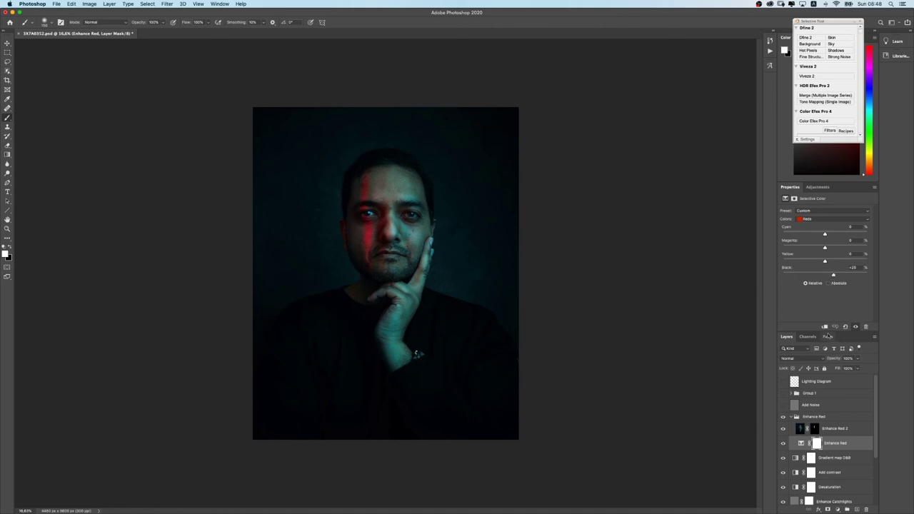
left_click(831, 429)
left_click(832, 443)
Preview the Enhance Red 2 mask as a red rubylith overlay, then turn the overlay off again
left_click(825, 429)
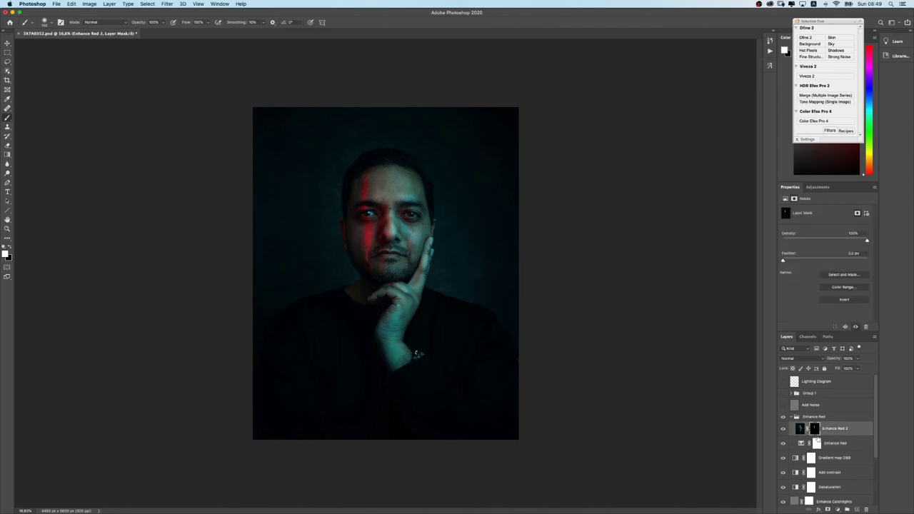
key("backslash")
key("x")
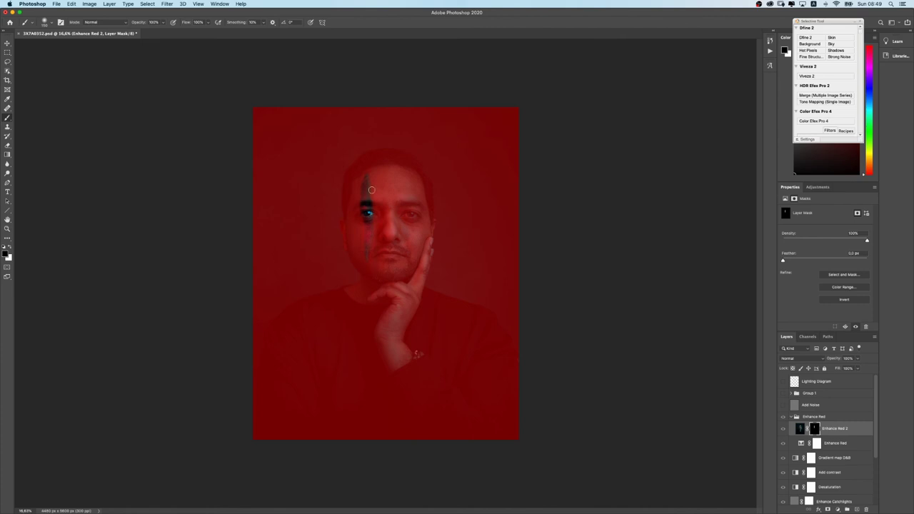
key("backslash")
key("x")
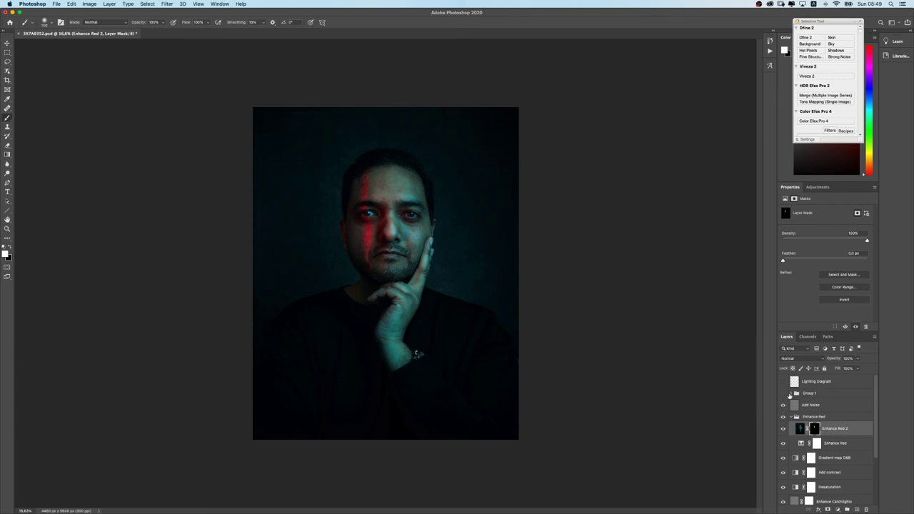
Expand Group 1, briefly show the 2020 title and its Shape 1 mask, then hide it
left_click(790, 394)
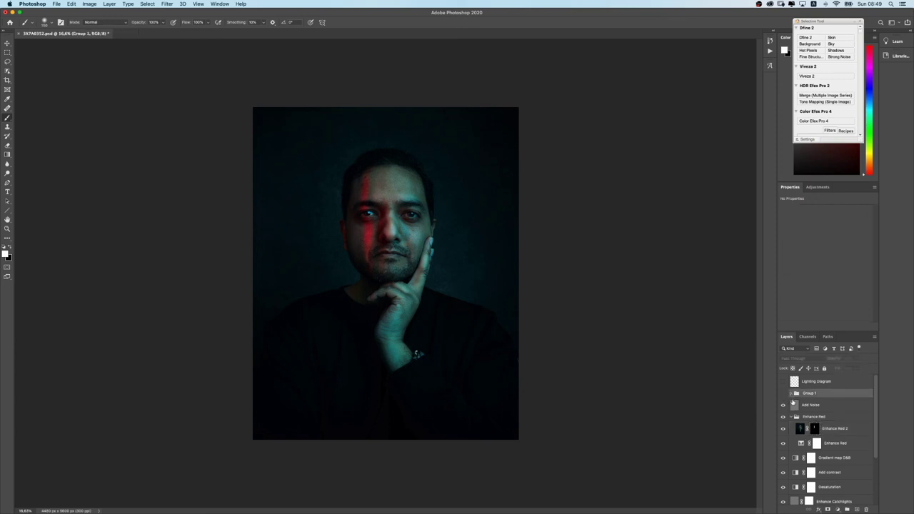
left_click(791, 394)
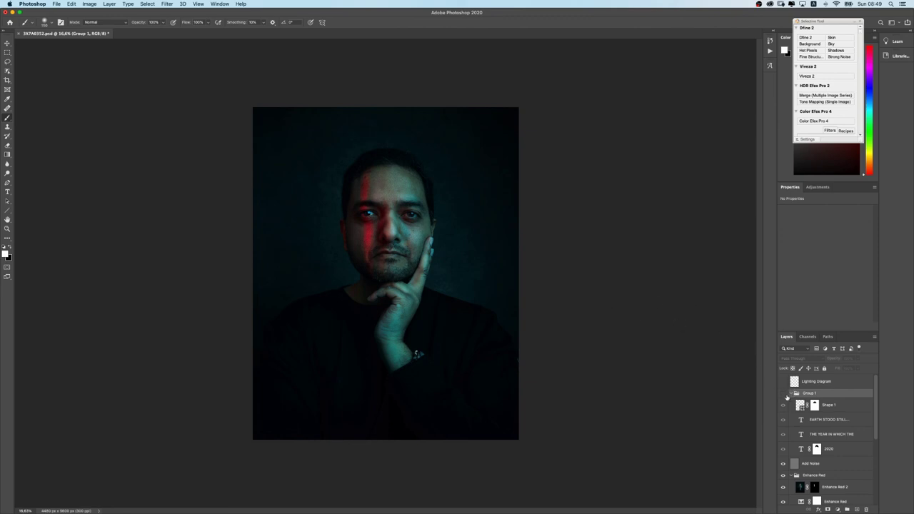
left_click(783, 394)
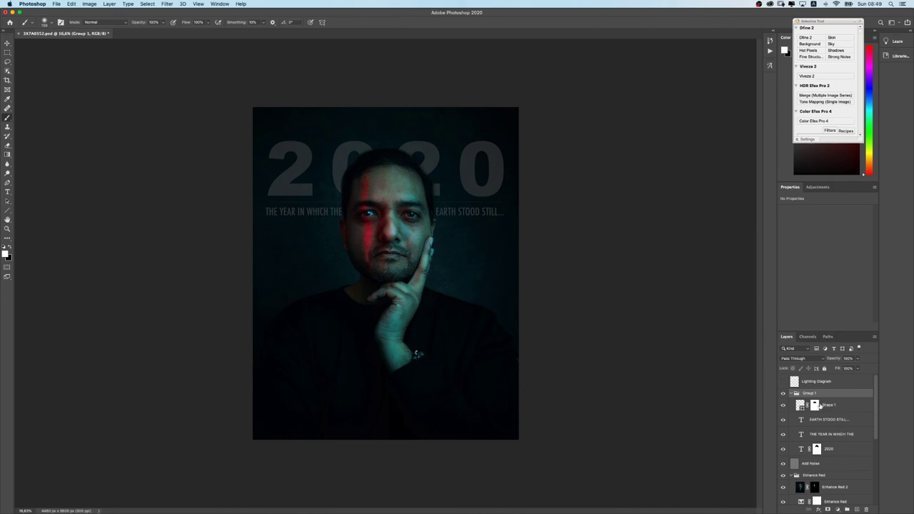
left_click(815, 405)
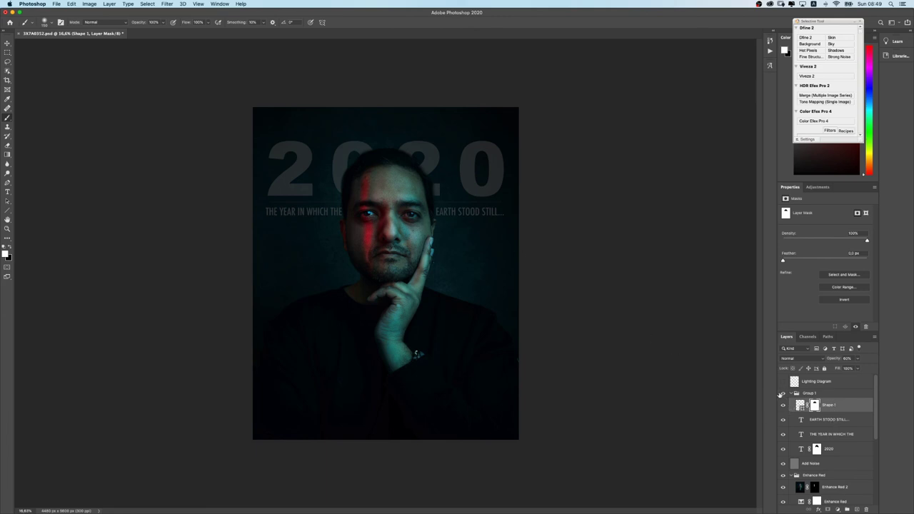
left_click(783, 394)
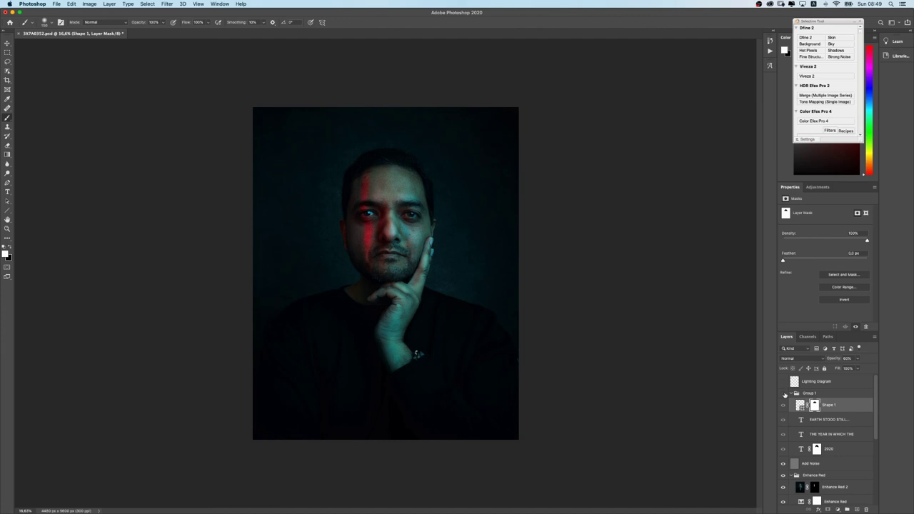
left_click(790, 386)
Make the Lighting Diagram layer visible to overlay the handwritten lighting notes
left_click(784, 382)
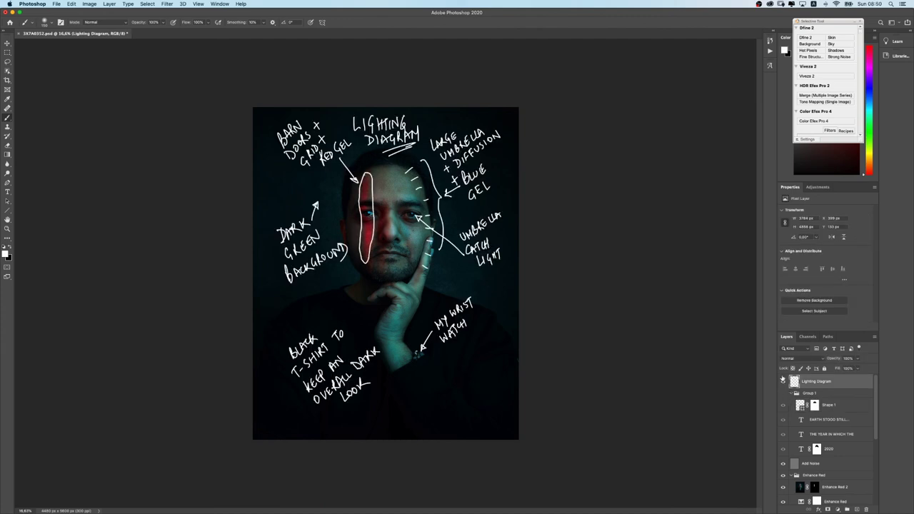